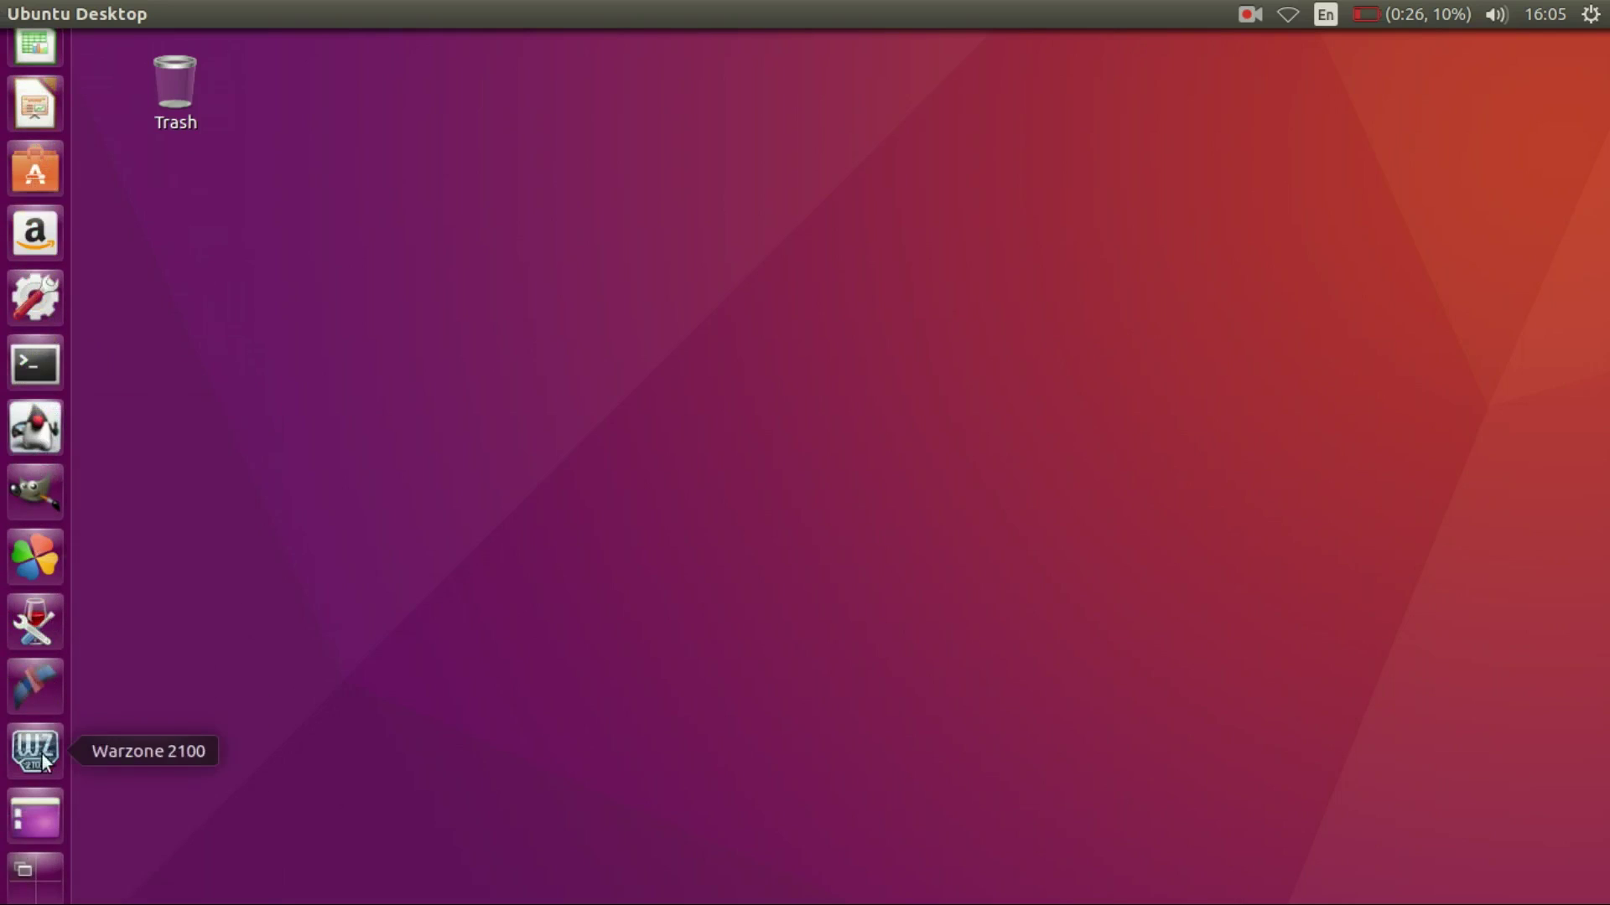
Open the Documents folder in Files and select MT7630E-release.tar.gz.
click(35, 126)
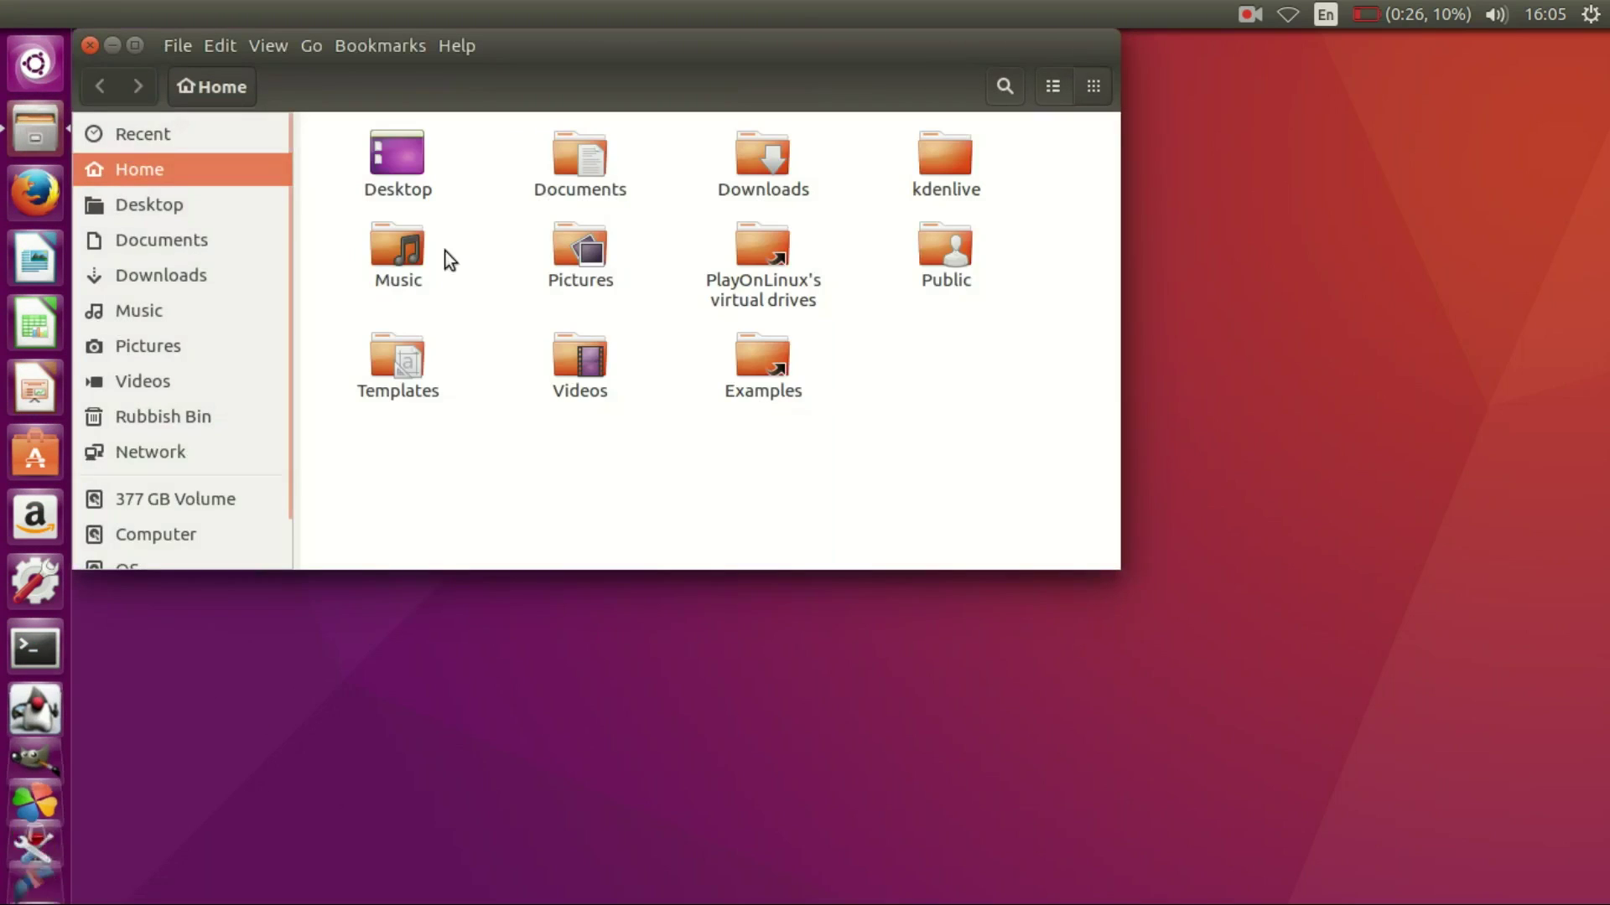
click(201, 242)
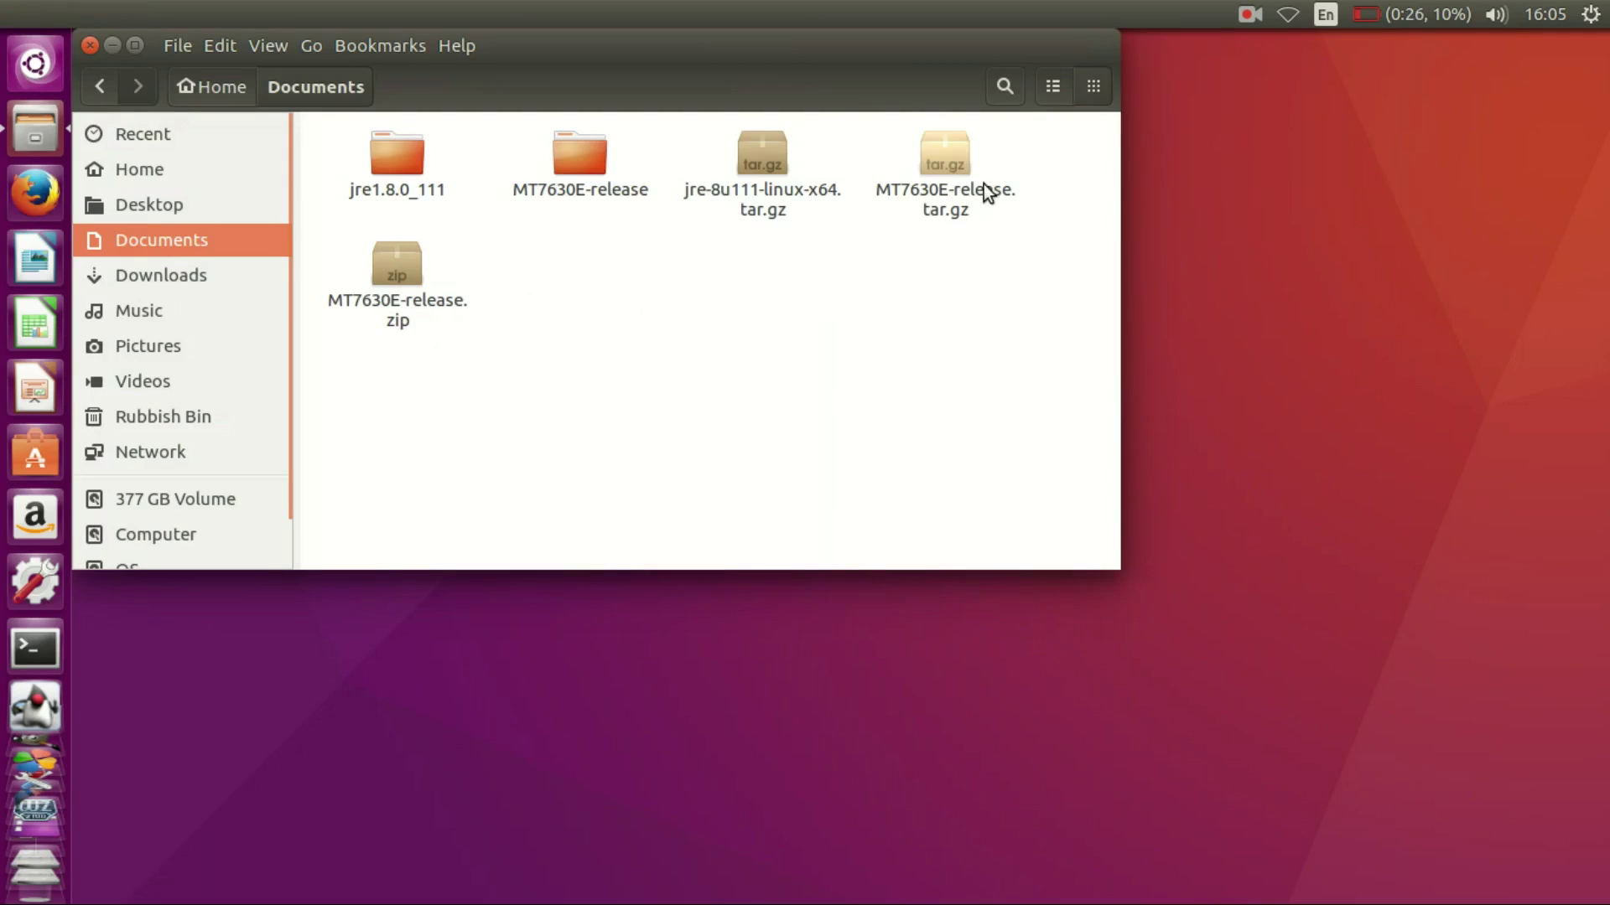
click(949, 190)
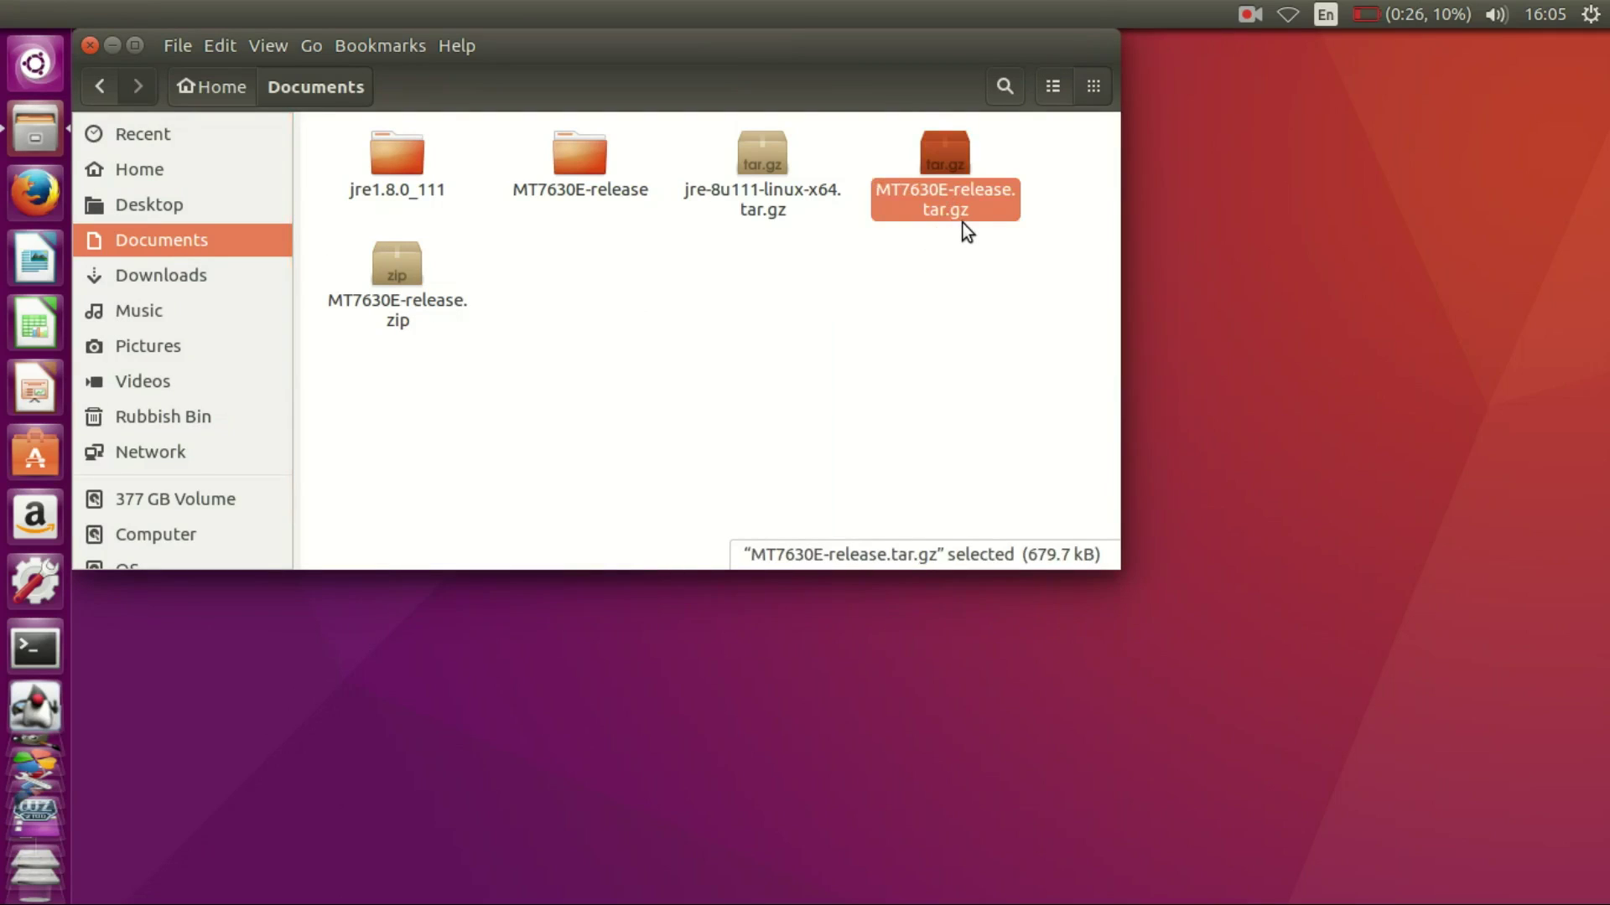
Extract the MT7630E-release.tar.gz archive to the Desktop.
double_click(950, 185)
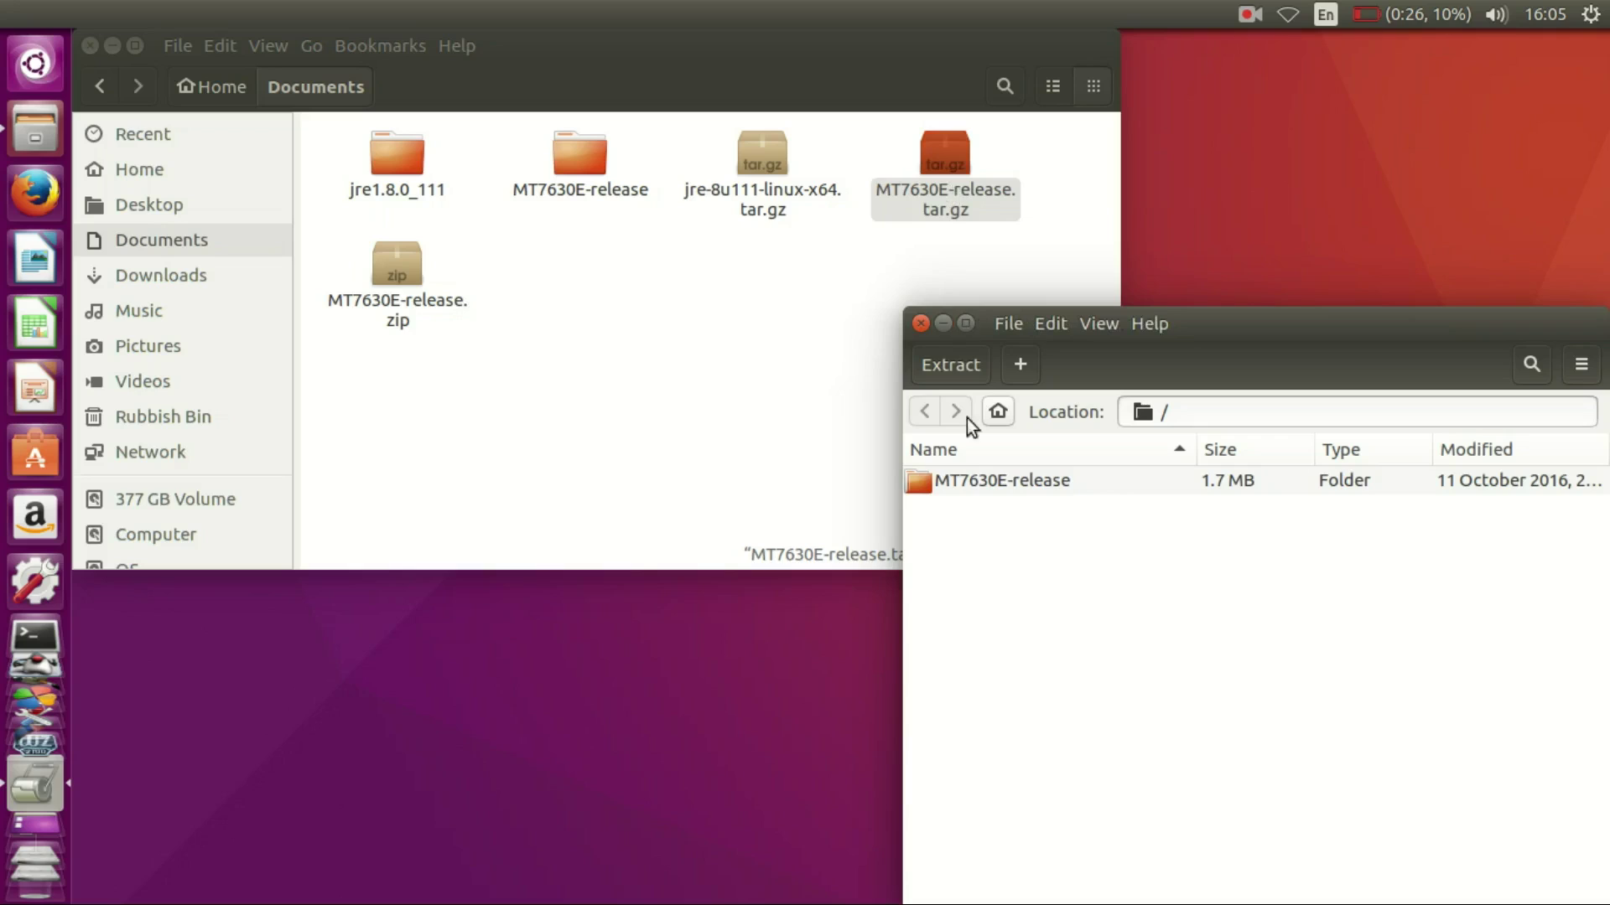
click(966, 372)
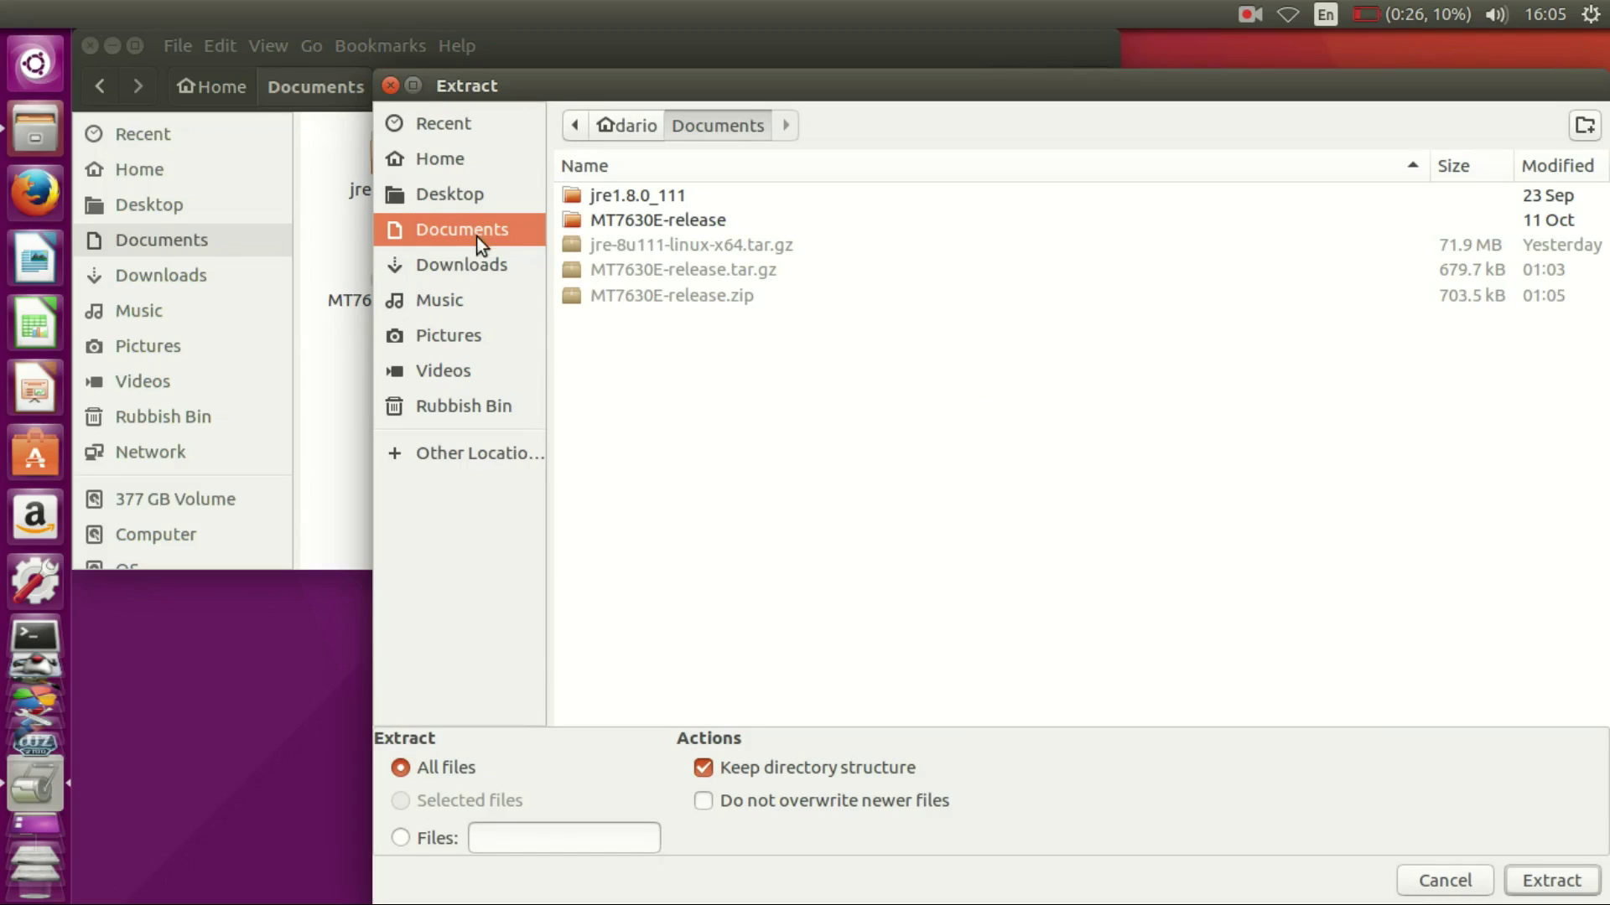
click(467, 203)
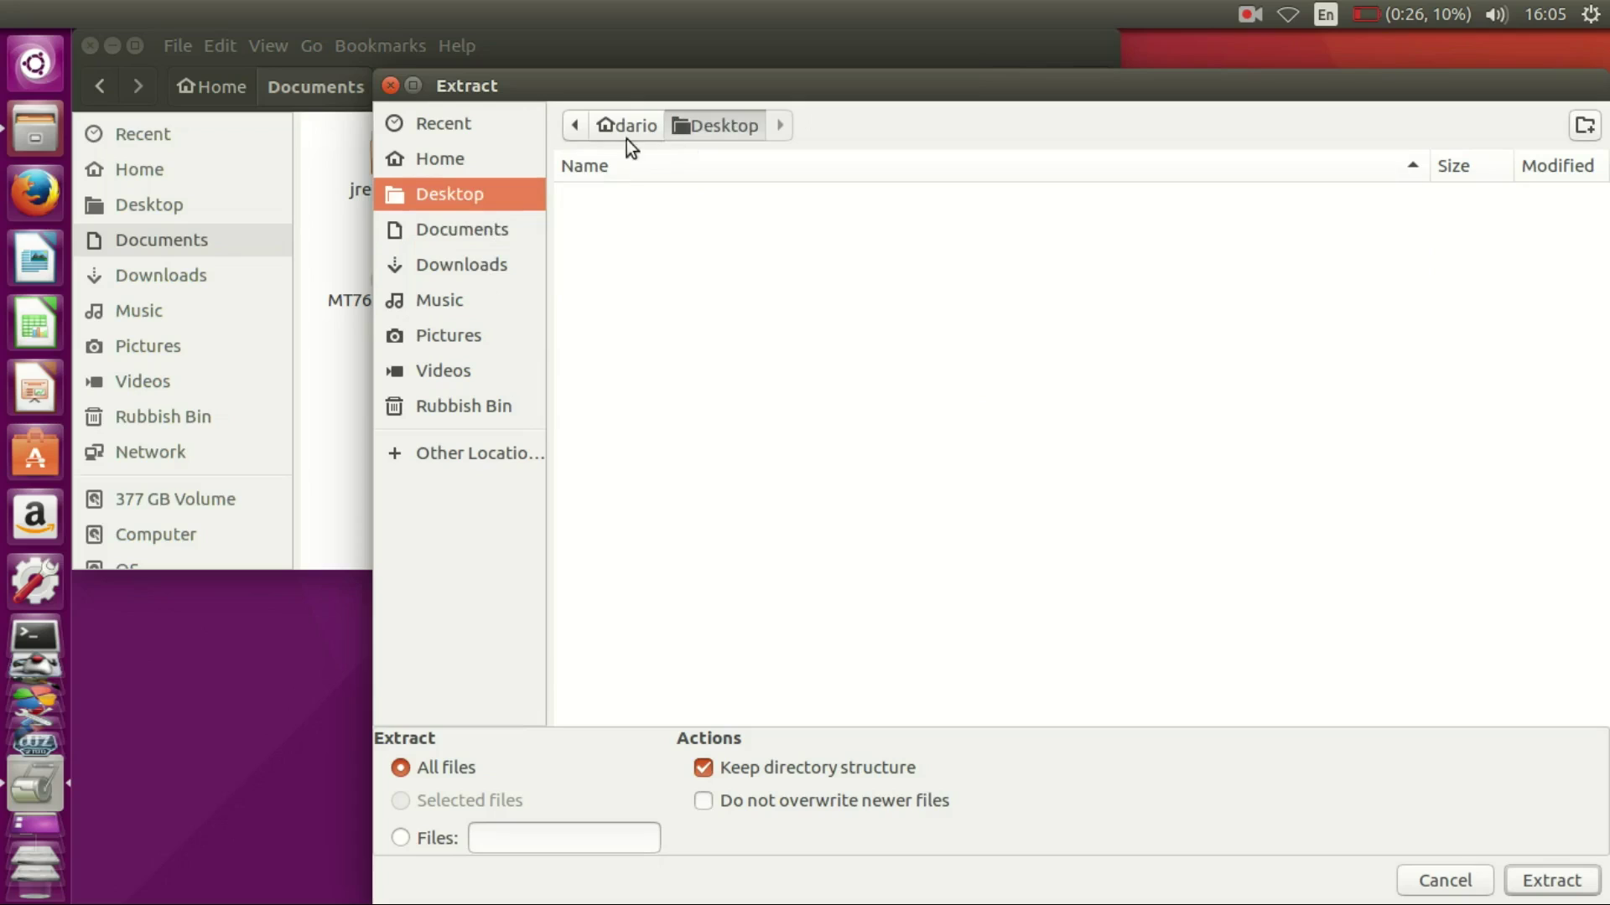
click(1541, 881)
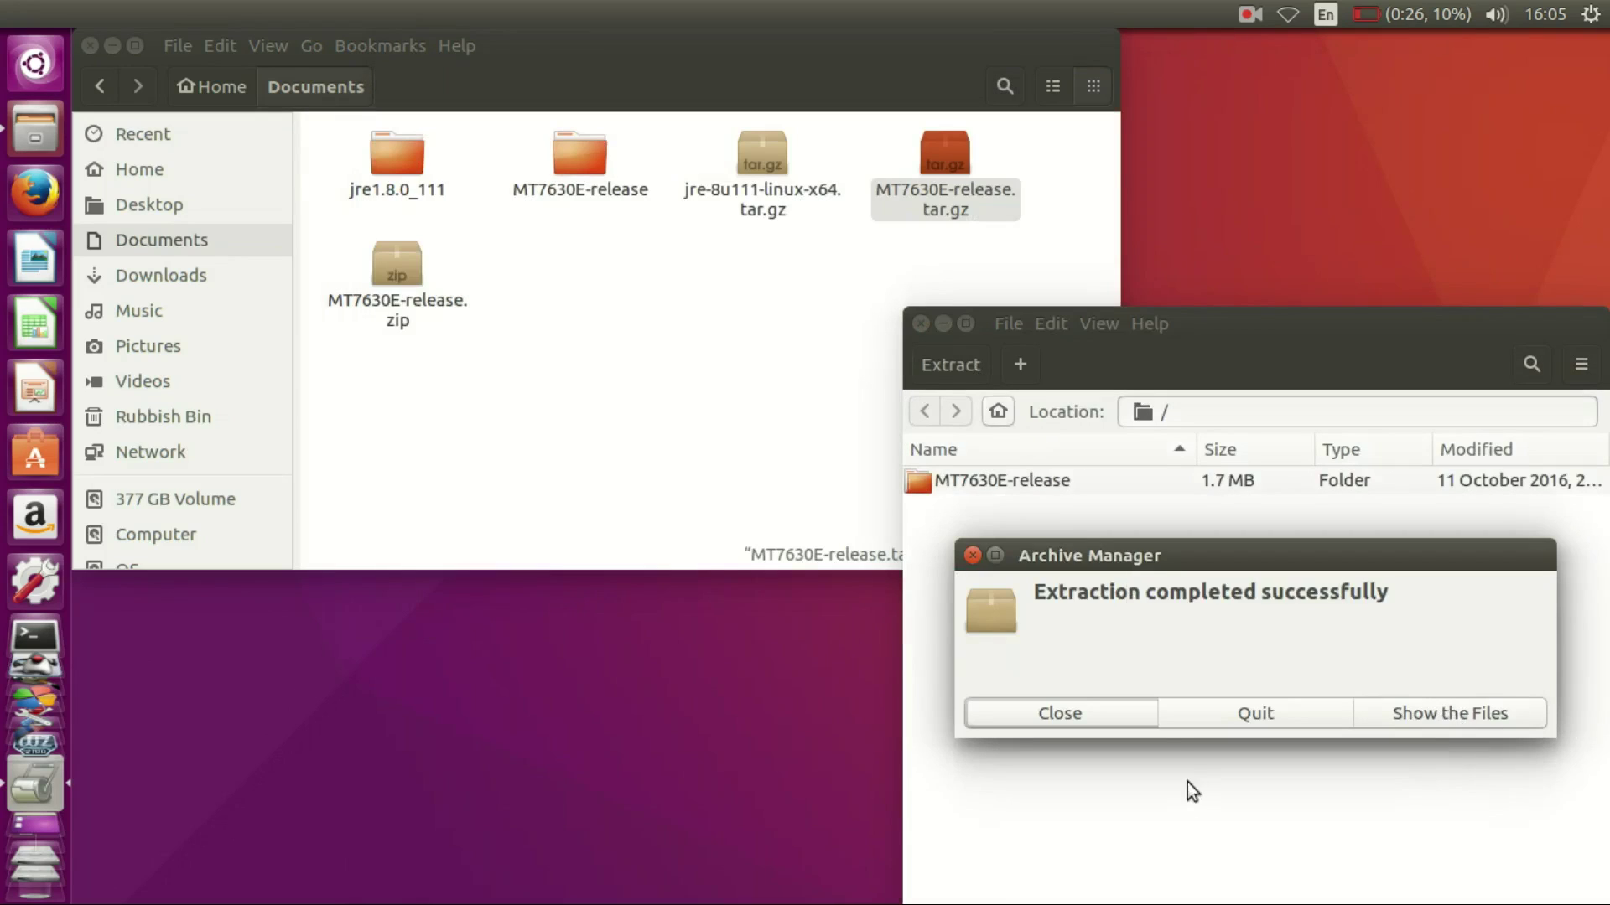
Dismiss the extraction success message and close Archive Manager and Files.
click(1146, 710)
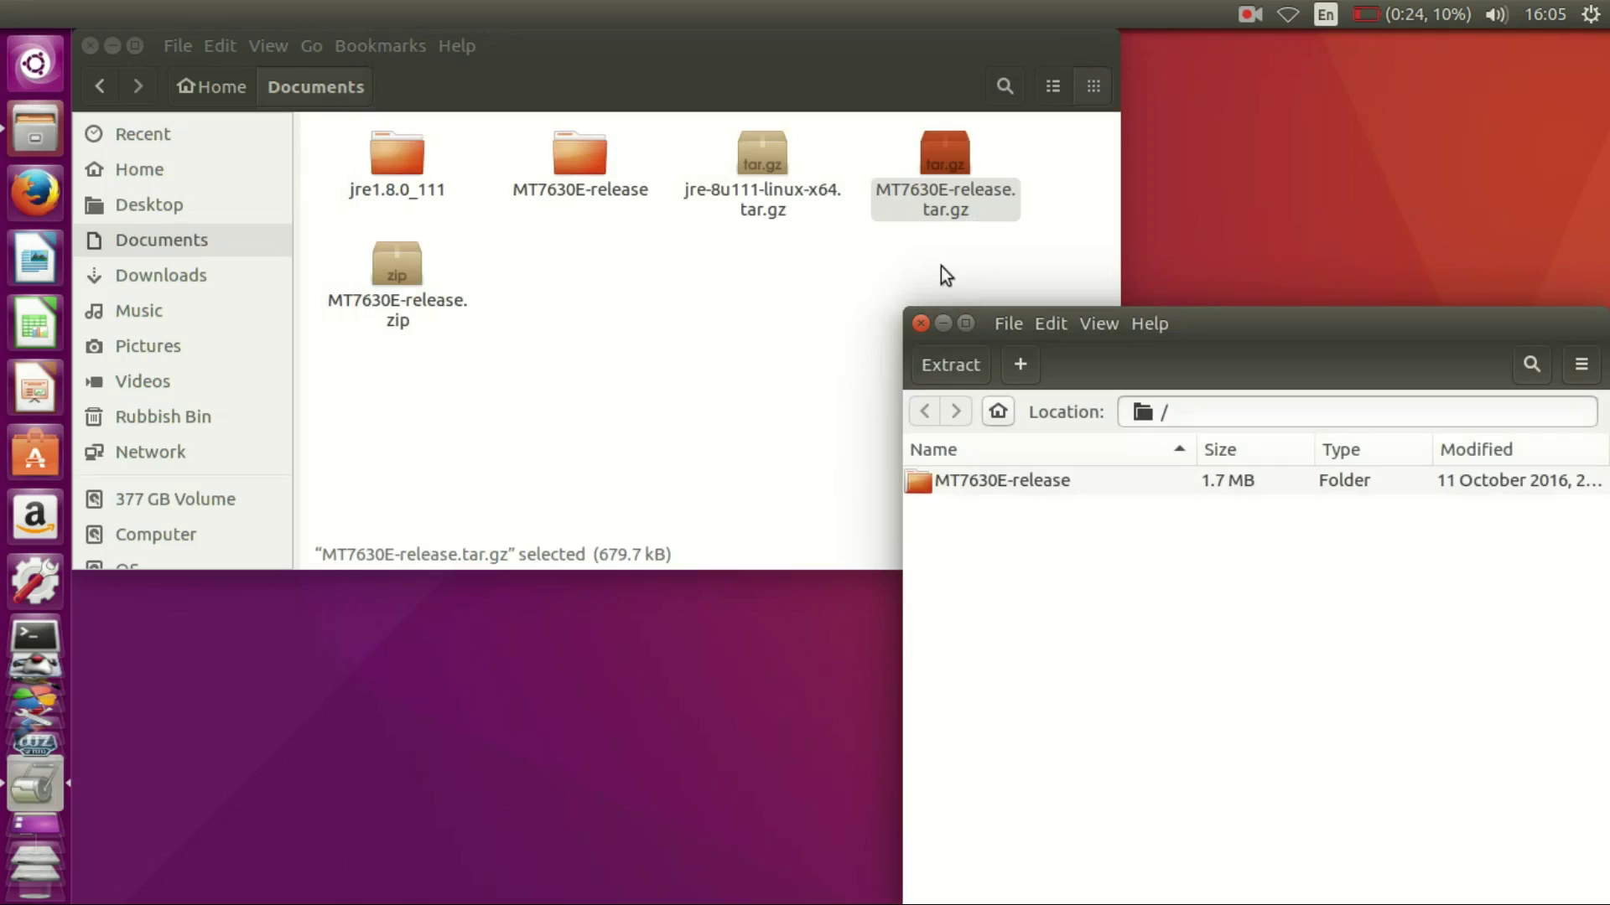
click(920, 326)
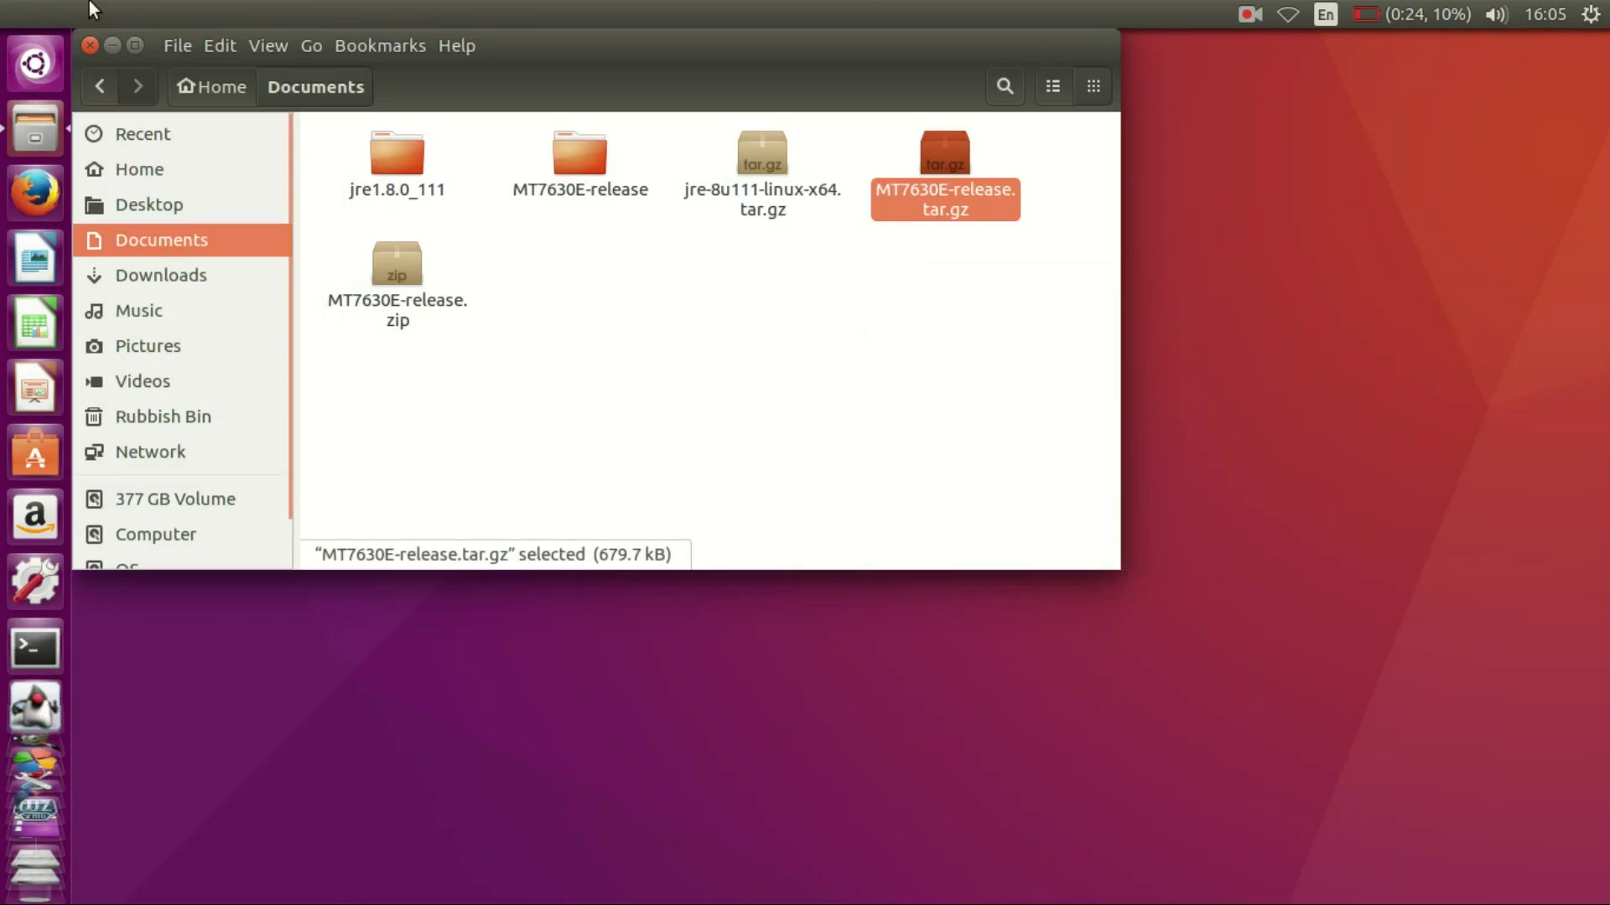
click(90, 44)
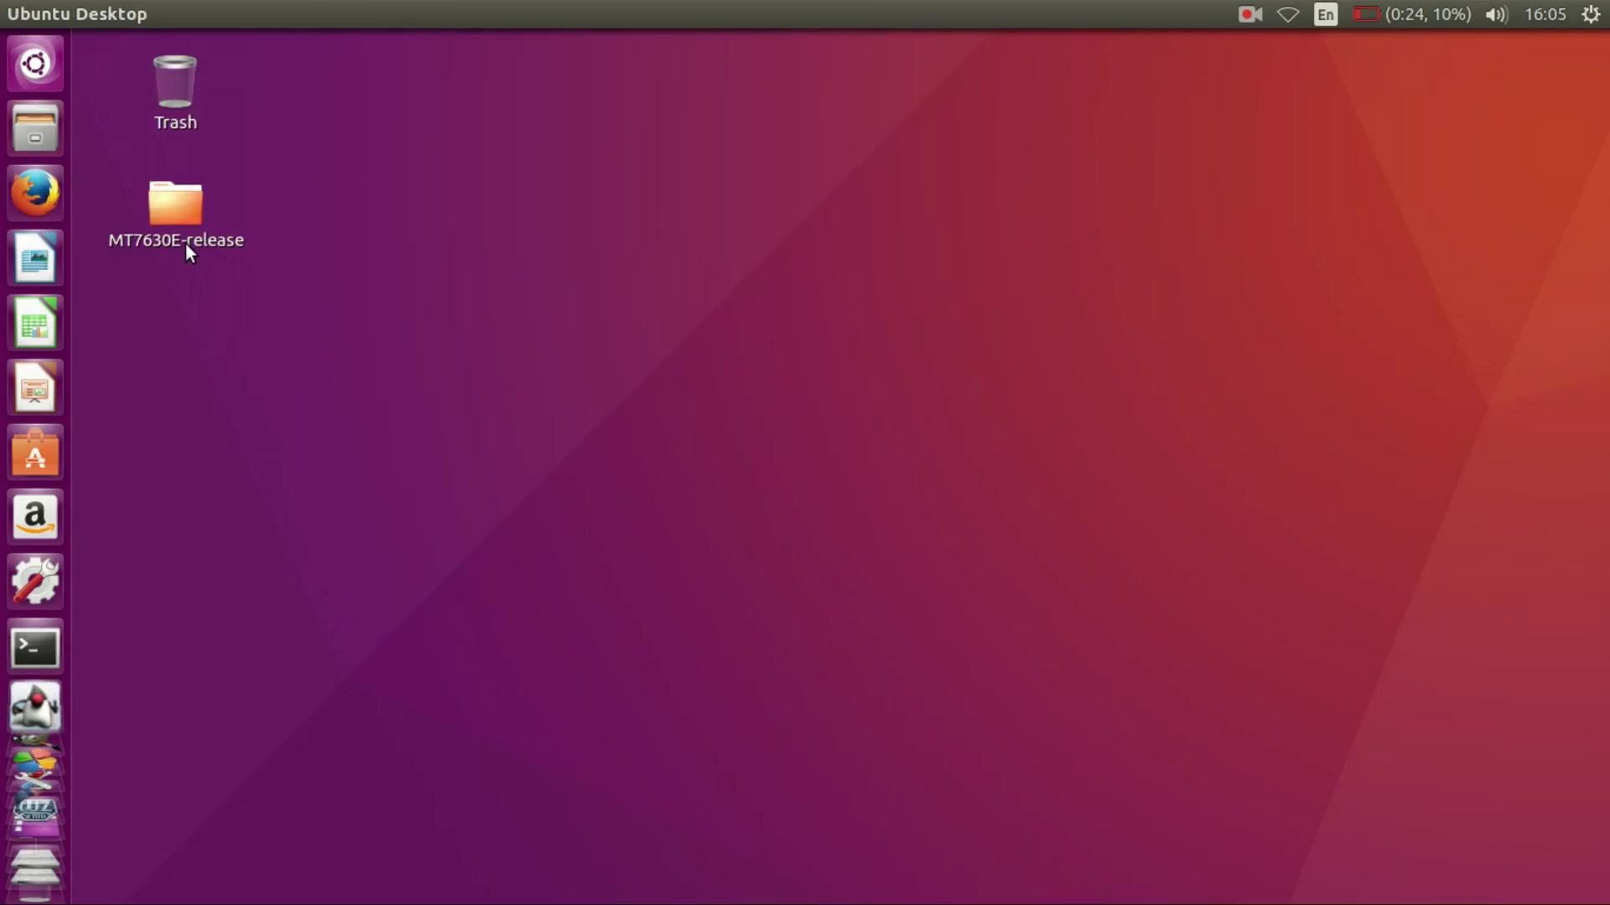
mouse_move(33, 806)
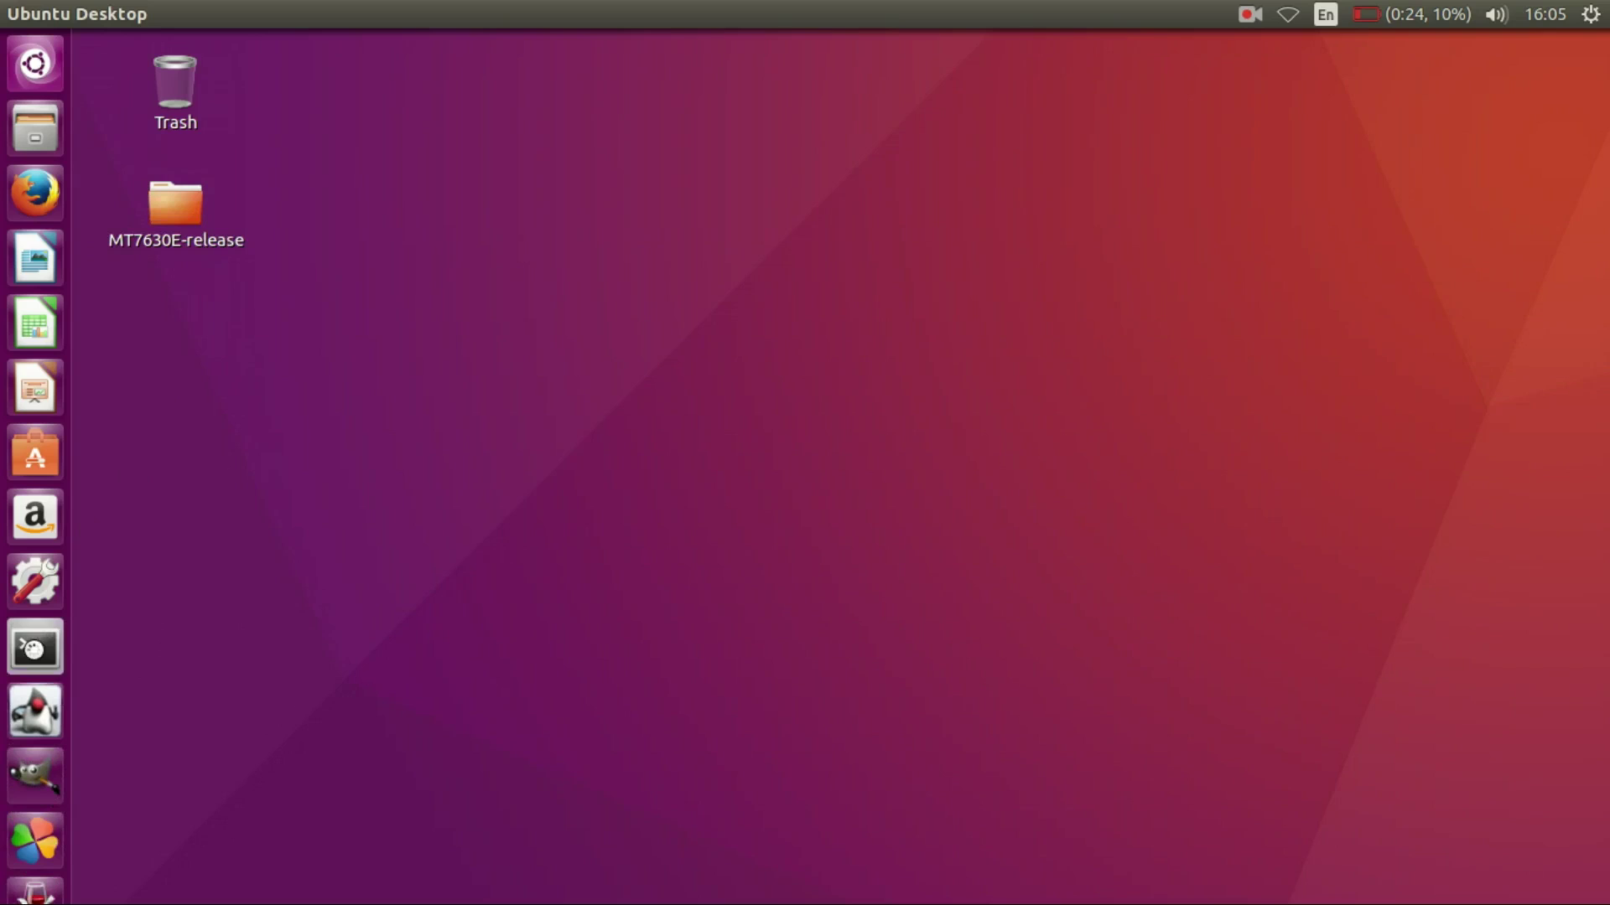
In a new terminal, enter cd /home/dario/Desktop/ without the placeholder file name.
click(34, 648)
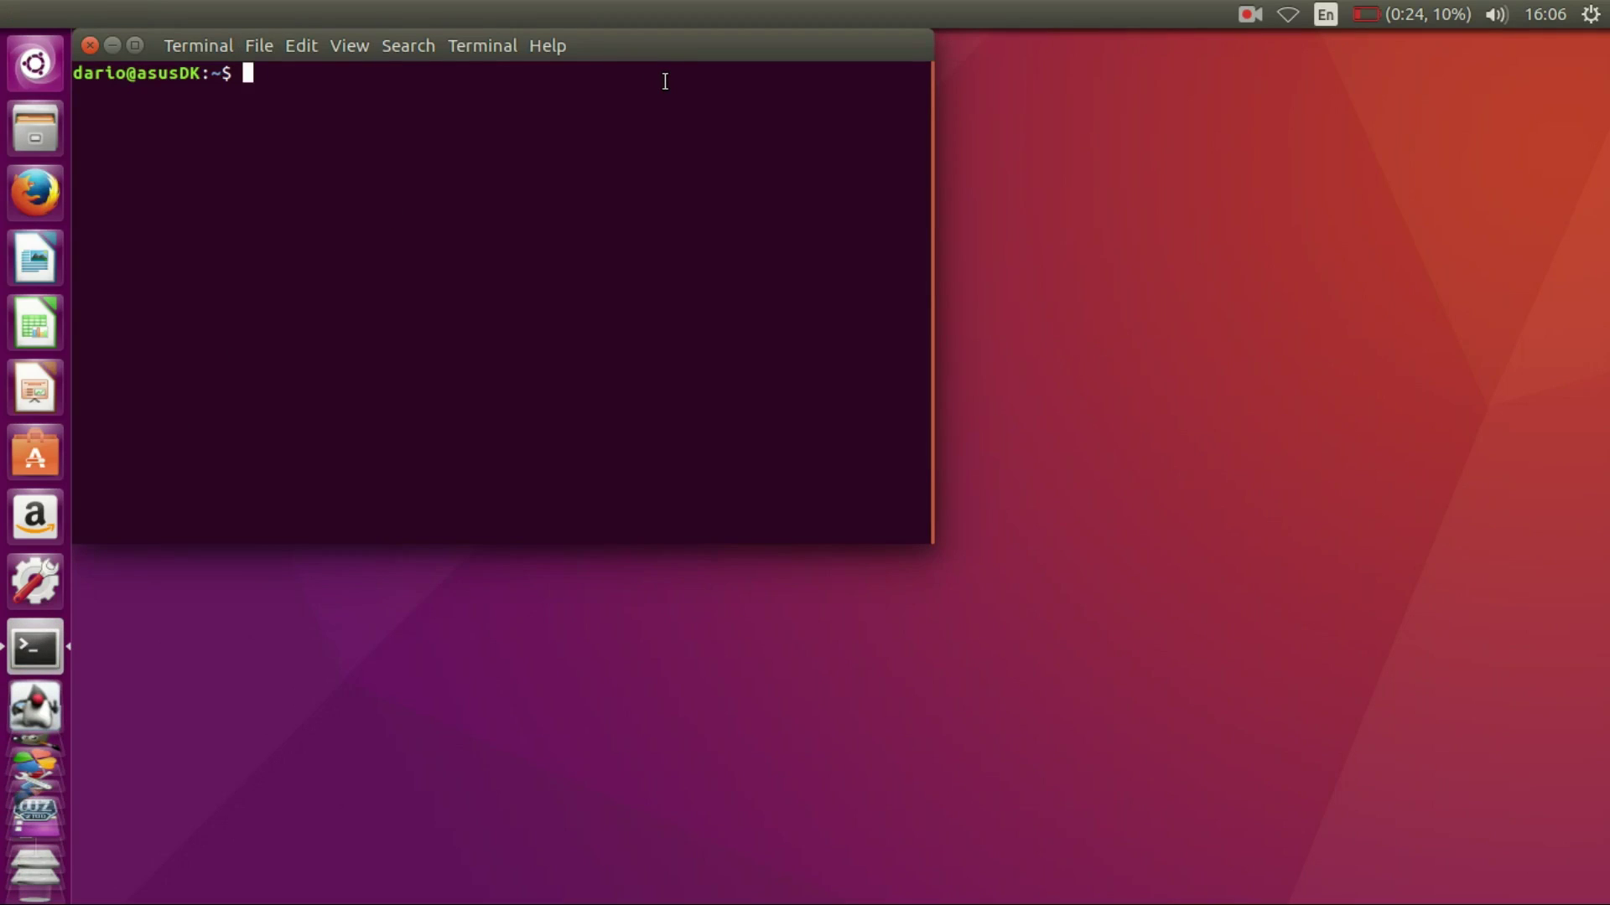
text(cd)
text( /)
text(home)
text(/)
text([)
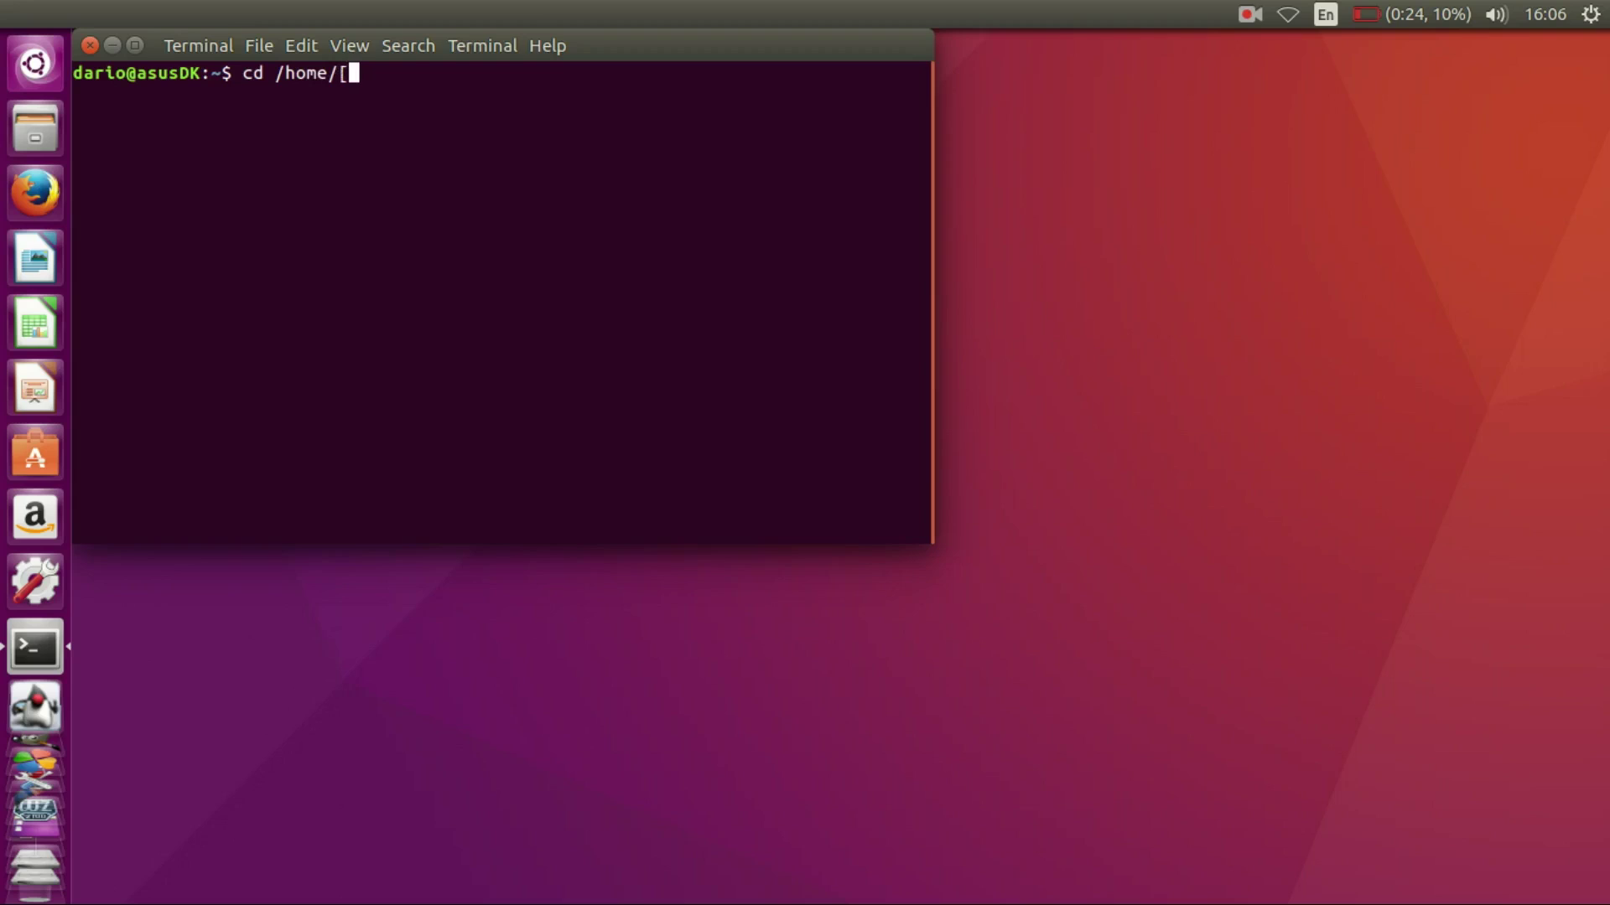
text(us)
text(ername)
key(BackSpace)
key(BackSpace)
key(BackSpace)
text(dario)
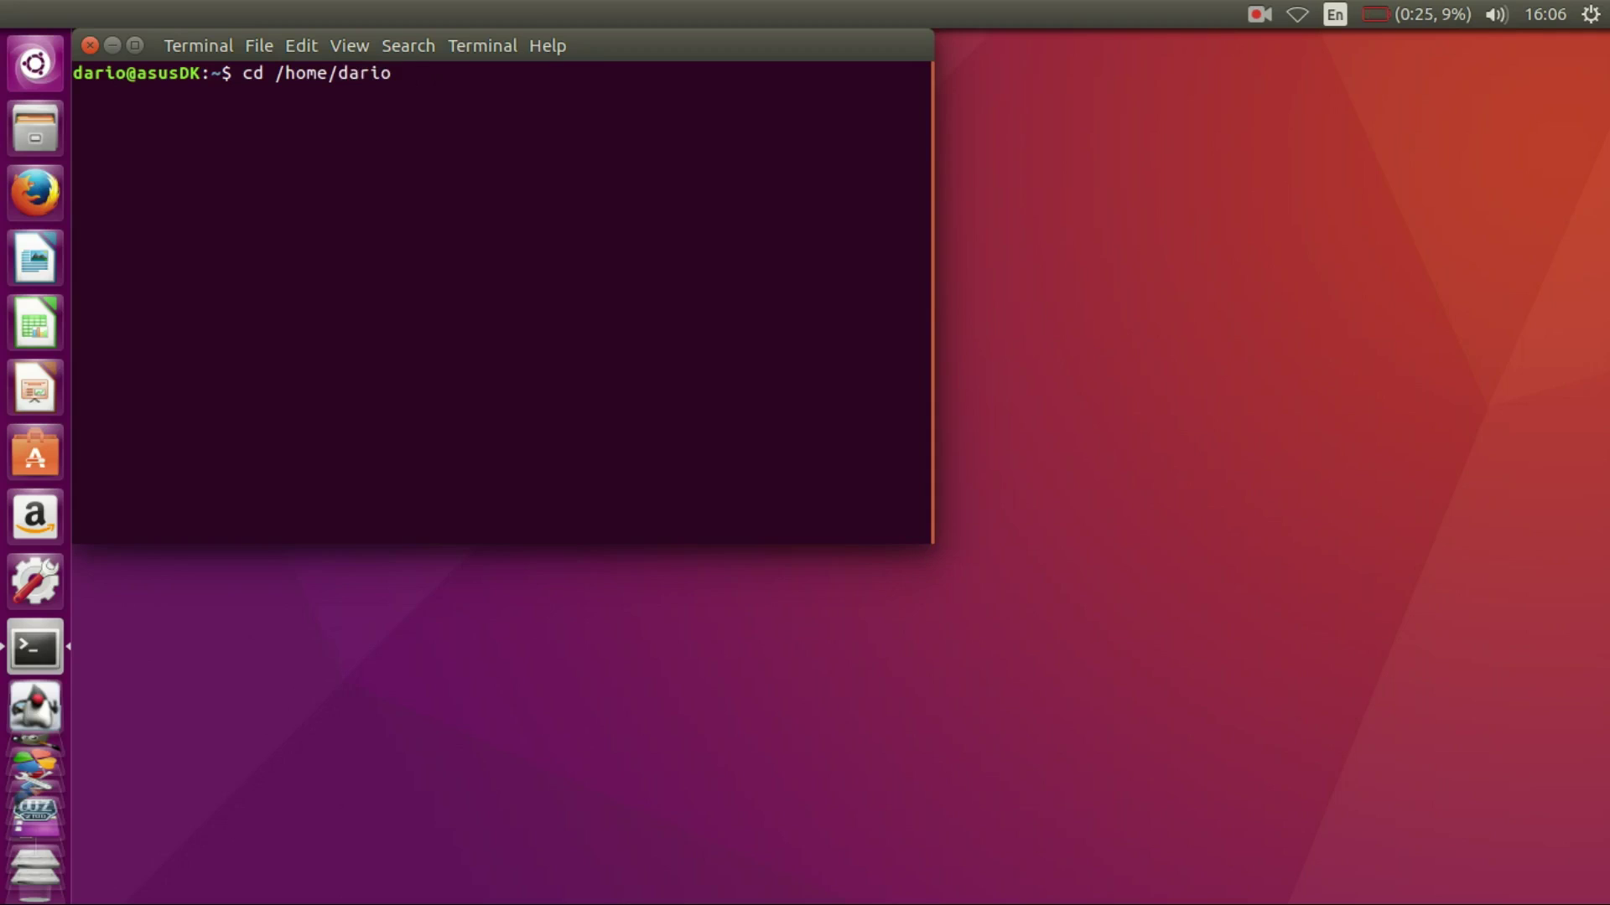
text(/)
text(Deskt)
text(op)
text(/)
text({filena)
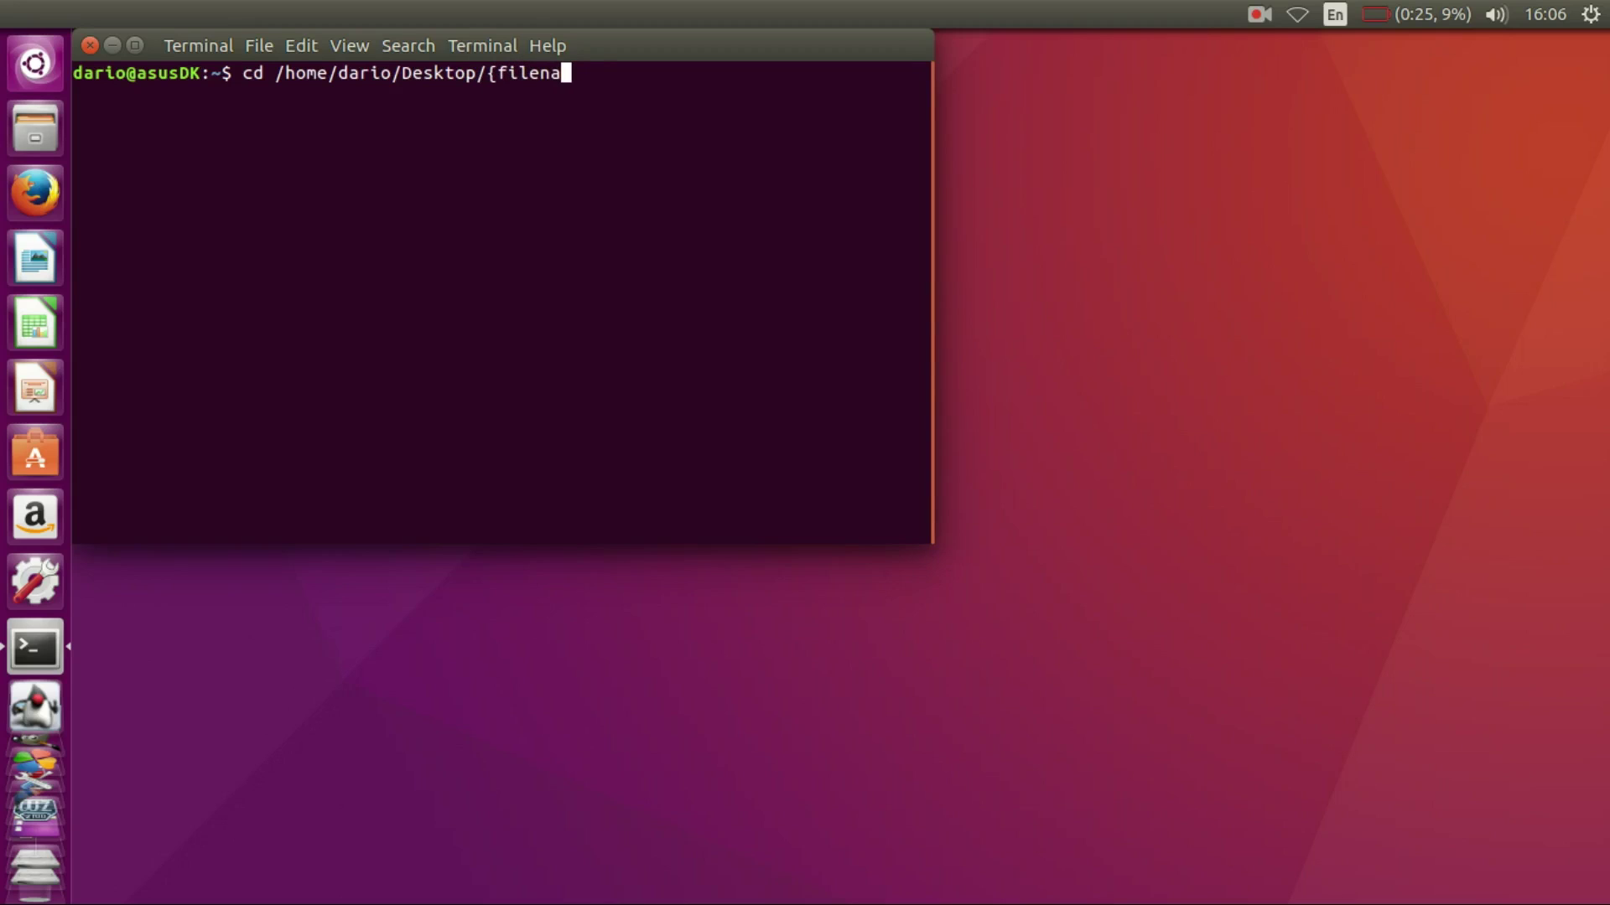
text(me)
text(})
key(BackSpace)
key(BackSpace)
key(BackSpace)
key(BackSpace)
Move the Terminal aside and run cd into /home/dario/Desktop/MT7630E-release.
drag(647, 47, 1057, 57)
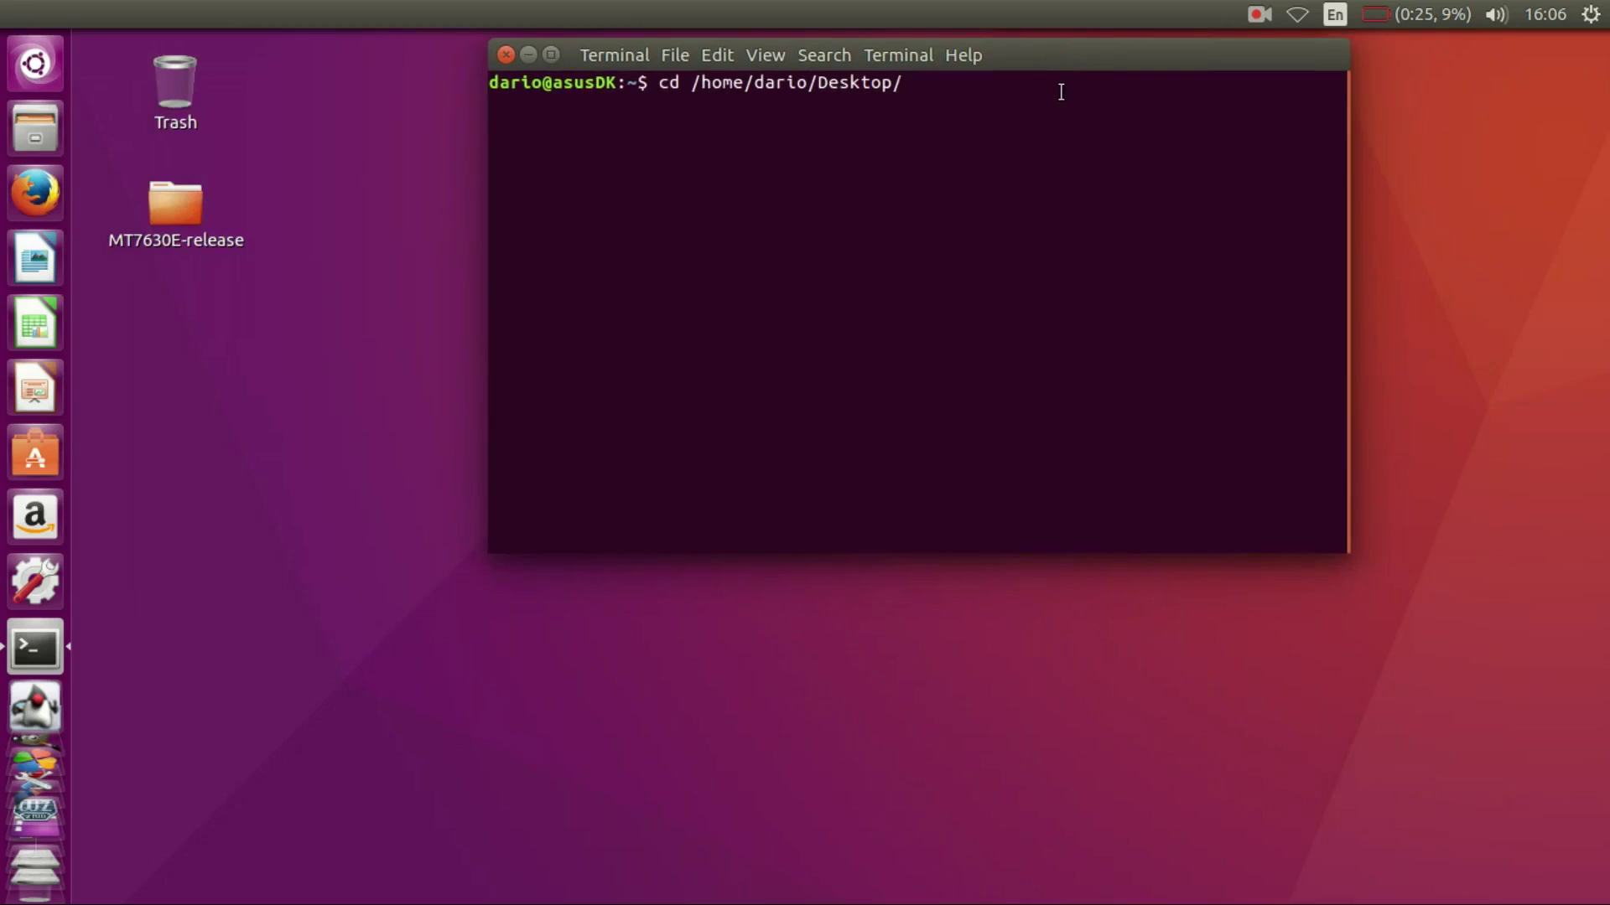
text(MT)
text(7)
text(63)
text(0)
text(E)
text(-r)
text(elease)
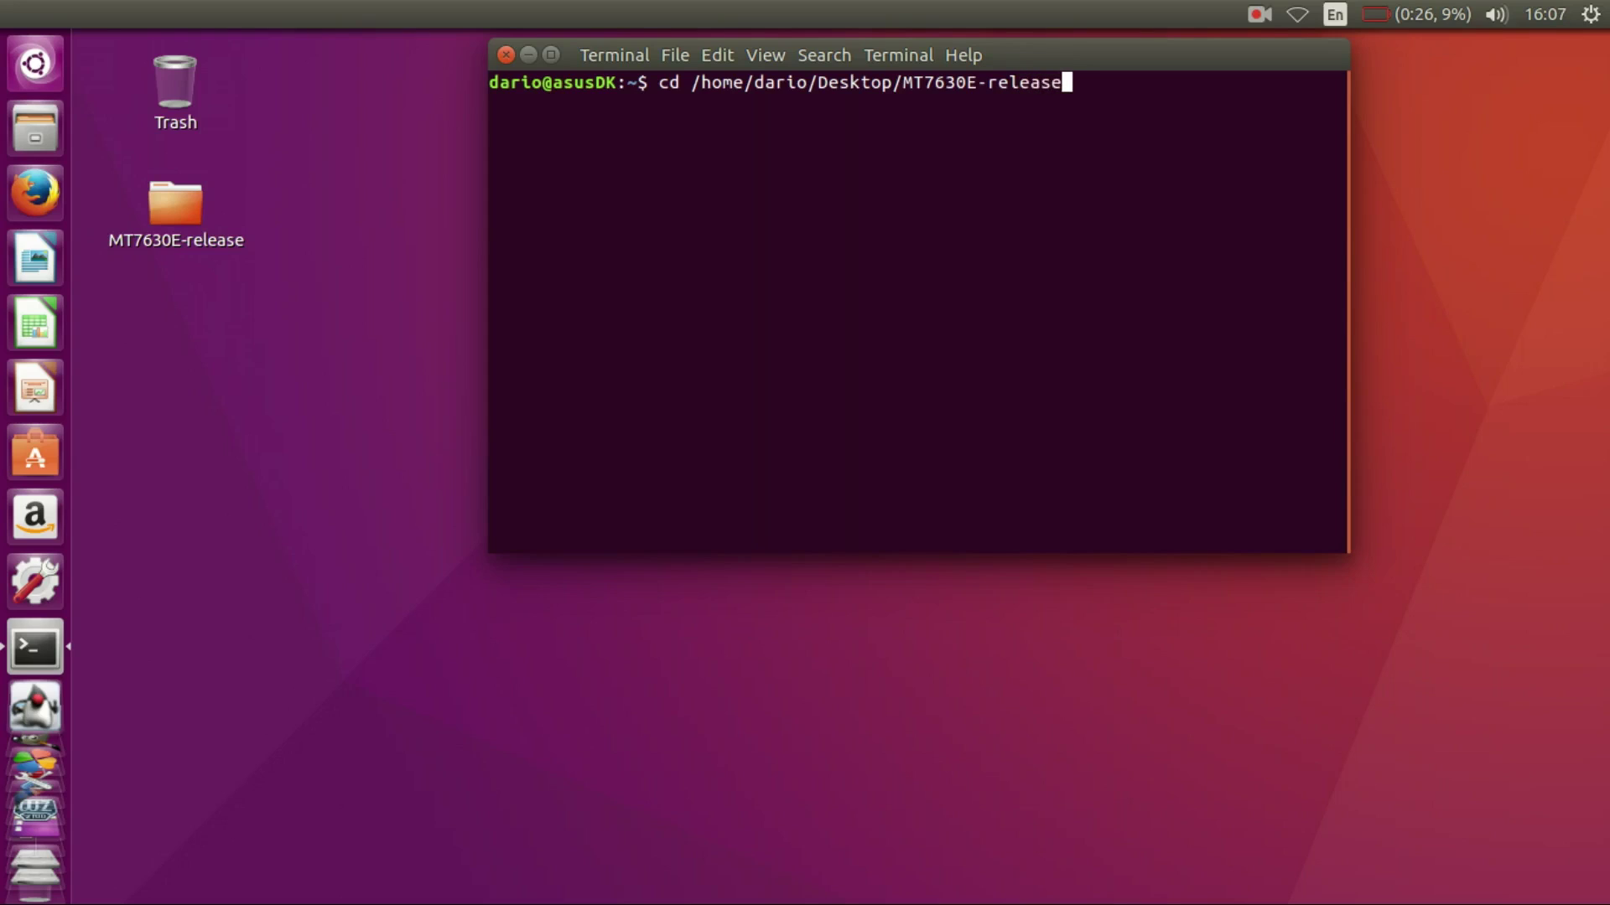
key(Return)
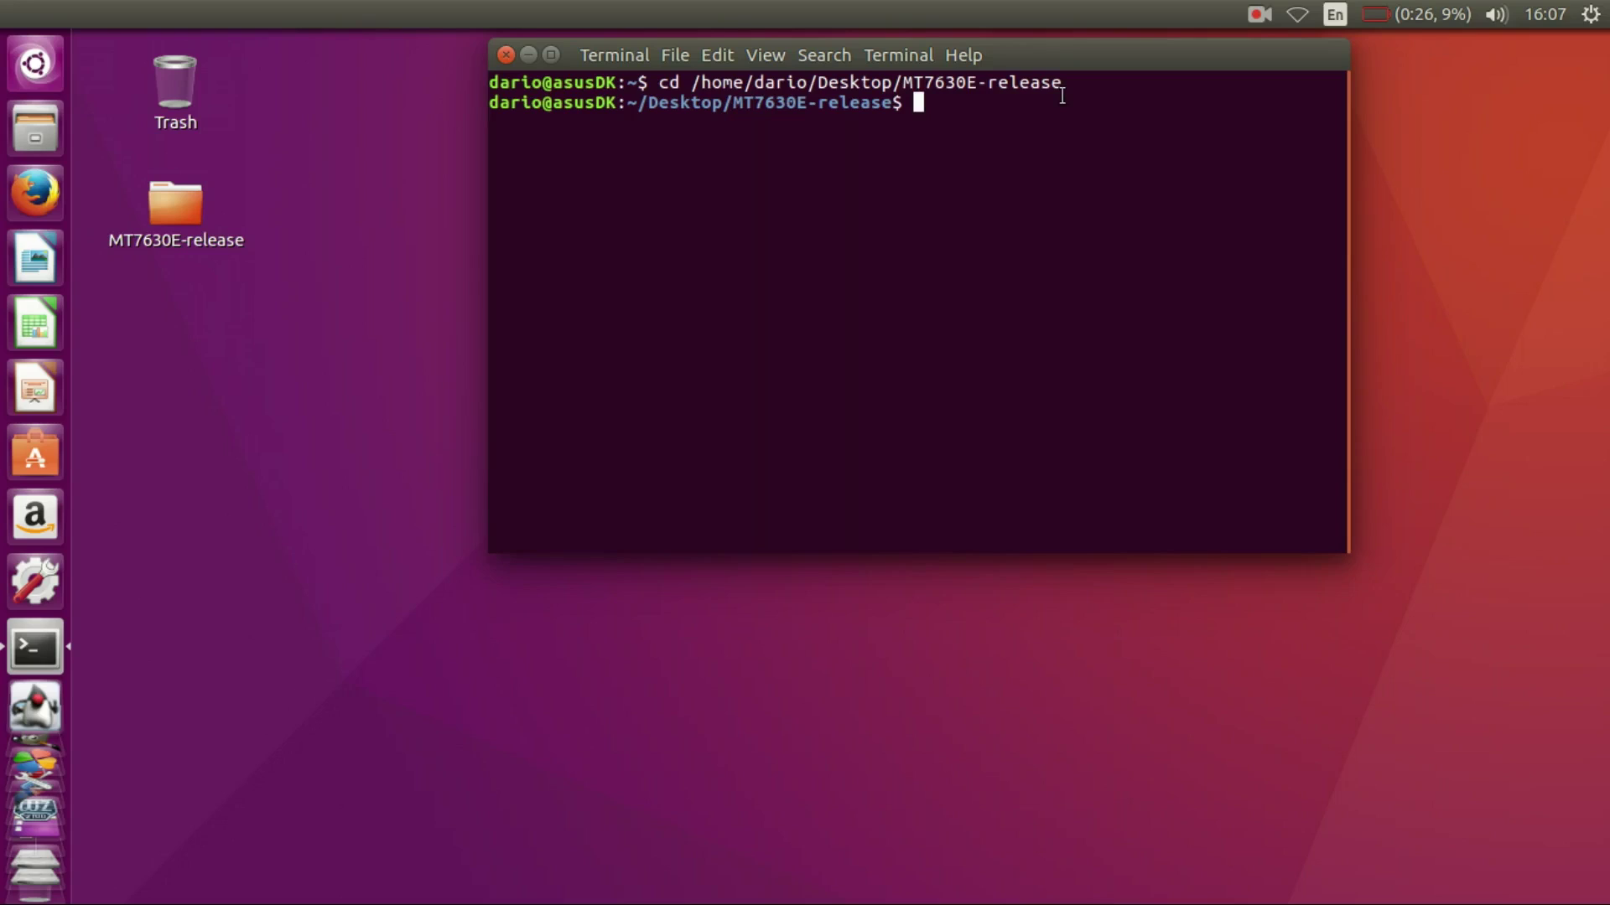
text(sud)
text(o )
text(./)
text(install)
Run sudo ./install inside the MT7630E-release folder.
key(Return)
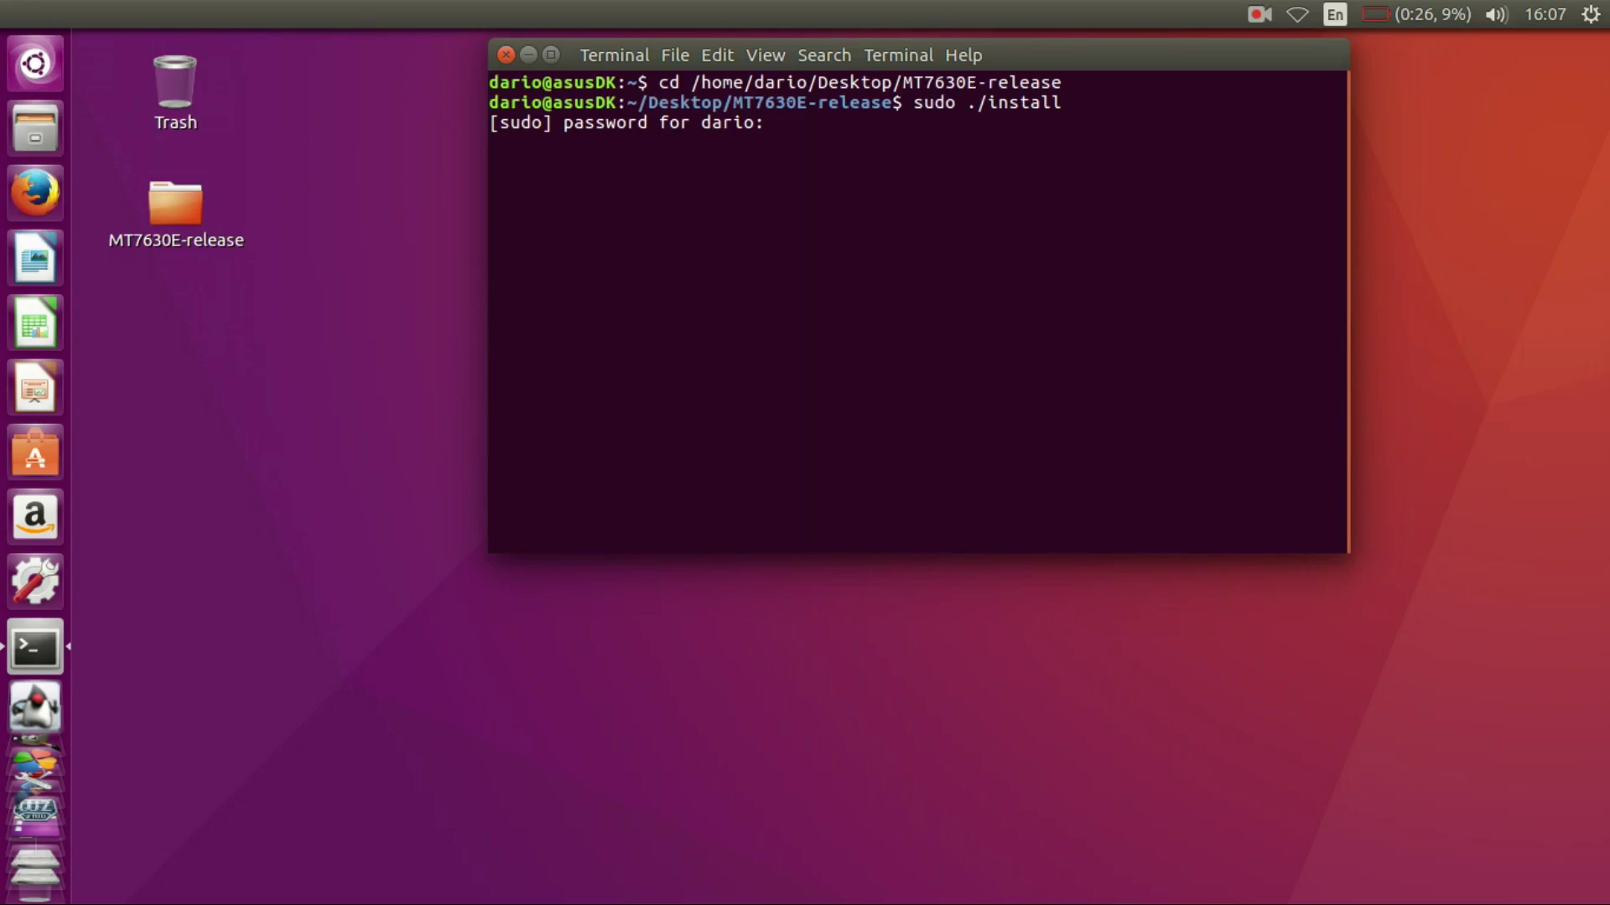
Submit the sudo password to finish the install, then join the available Wi-Fi network.
key(Return)
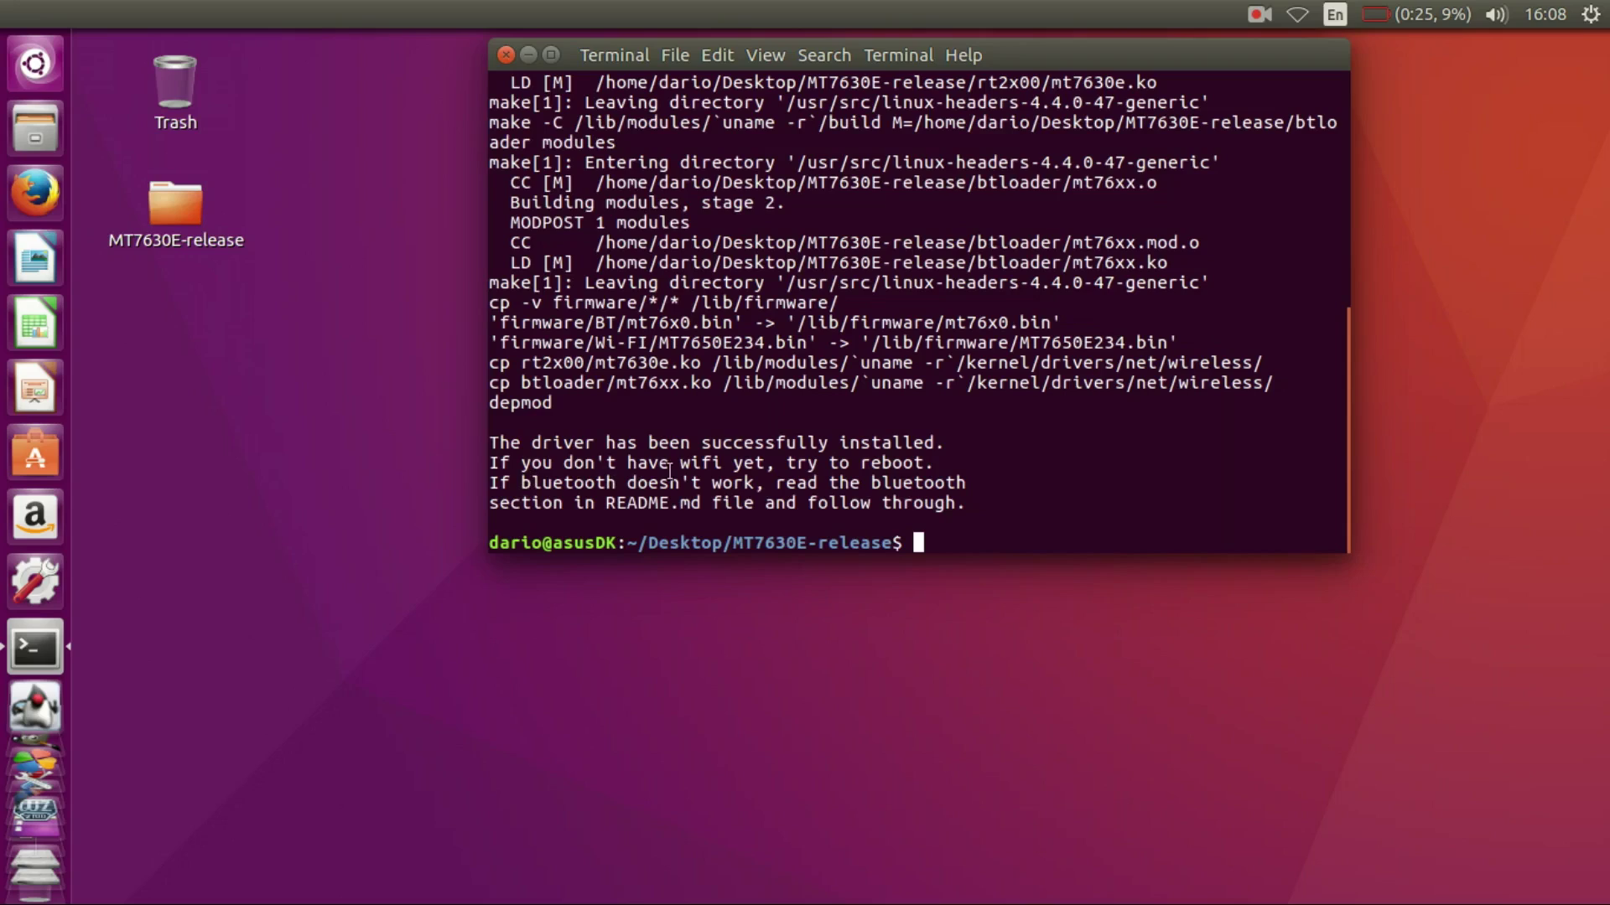
click(1296, 14)
click(1326, 103)
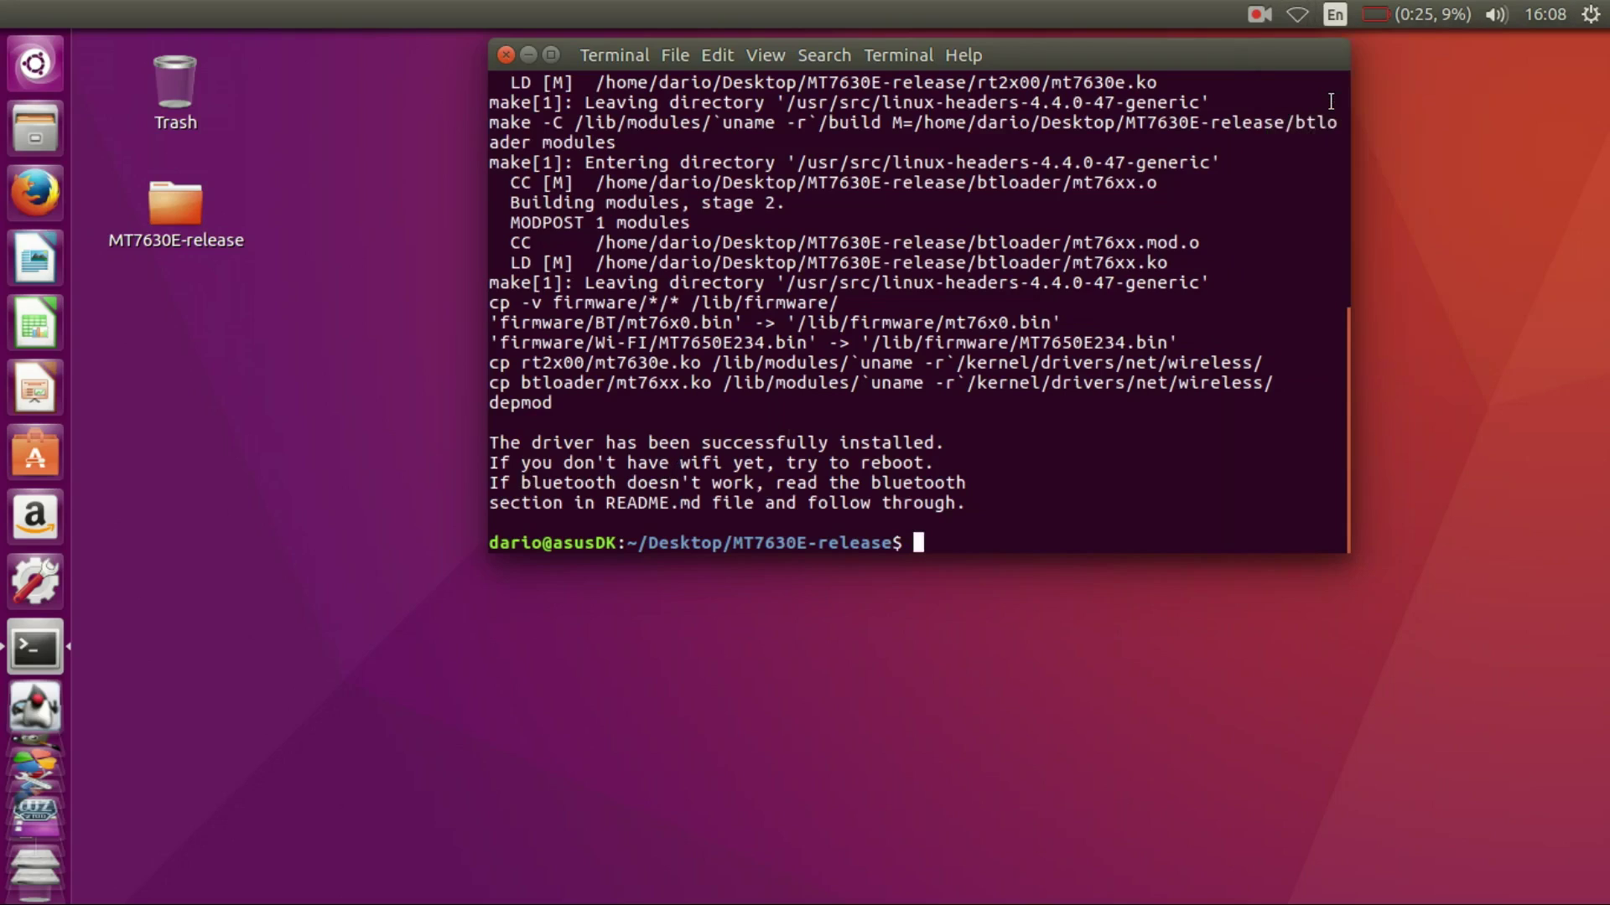